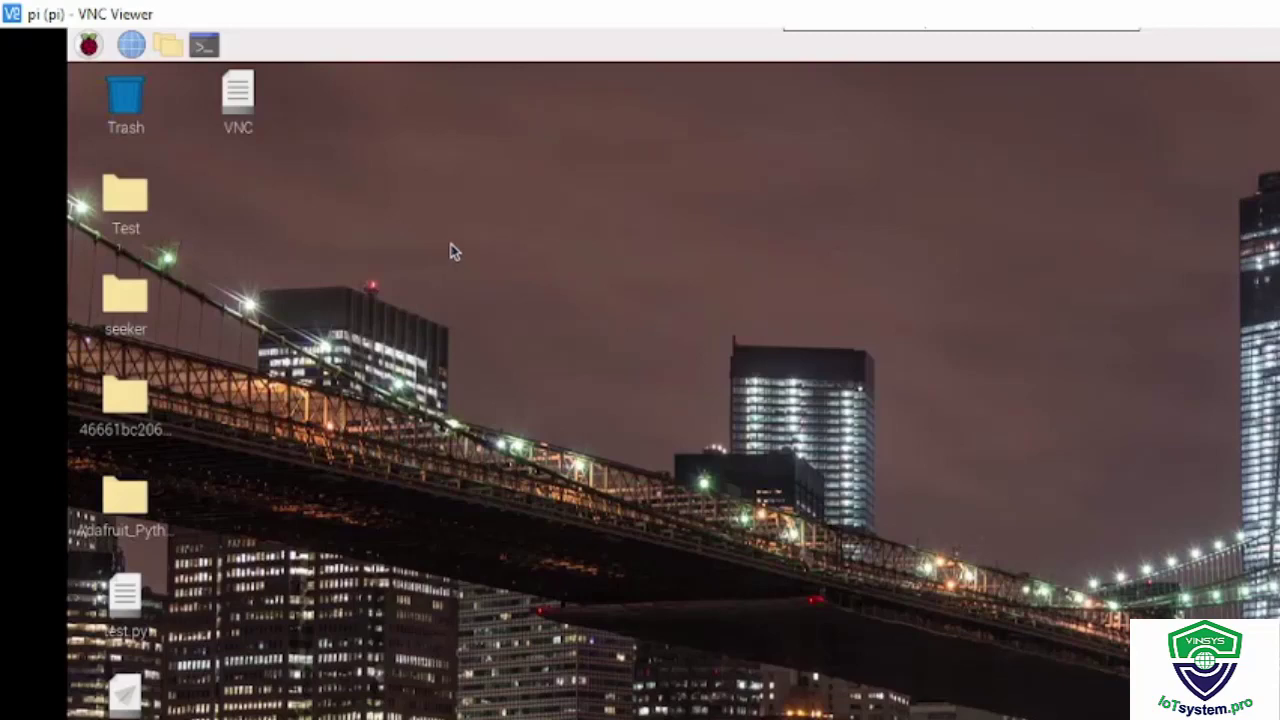
Switch the VNC Viewer session to full-screen mode from the window's system menu.
left_click(13, 18)
left_click(55, 218)
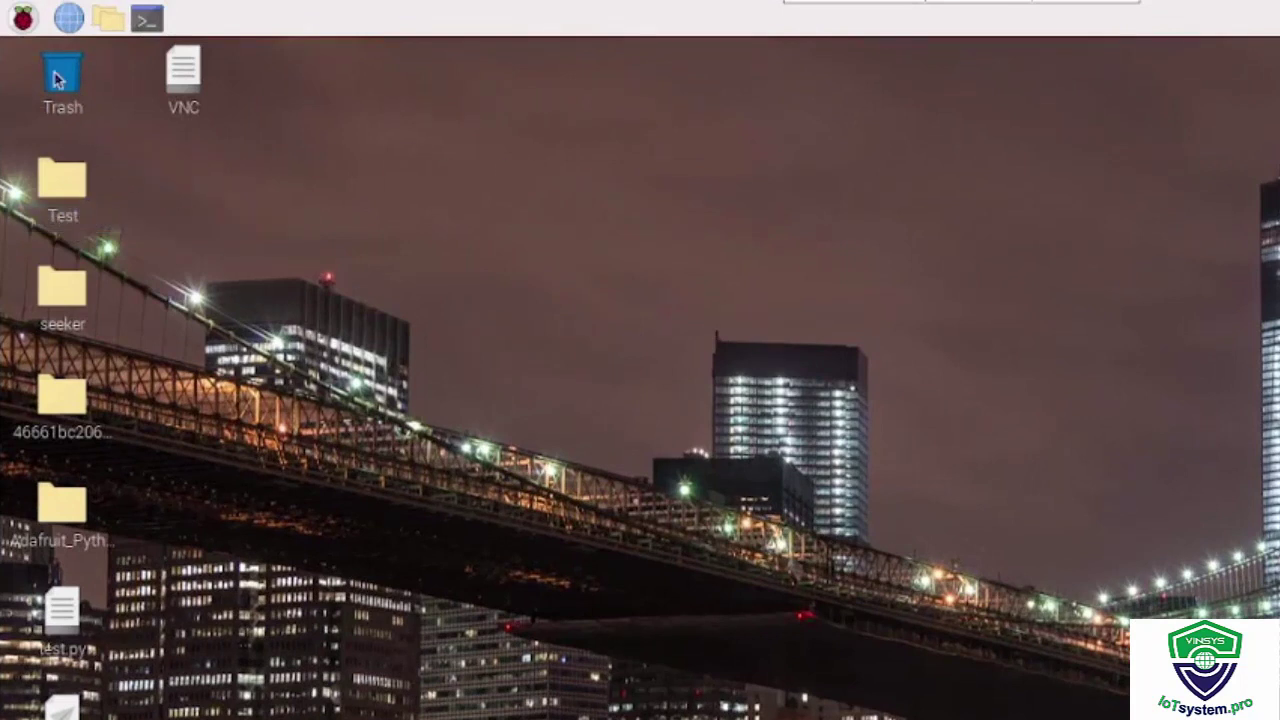
Open the raspberry main menu to show its Preferences entries.
left_click(22, 20)
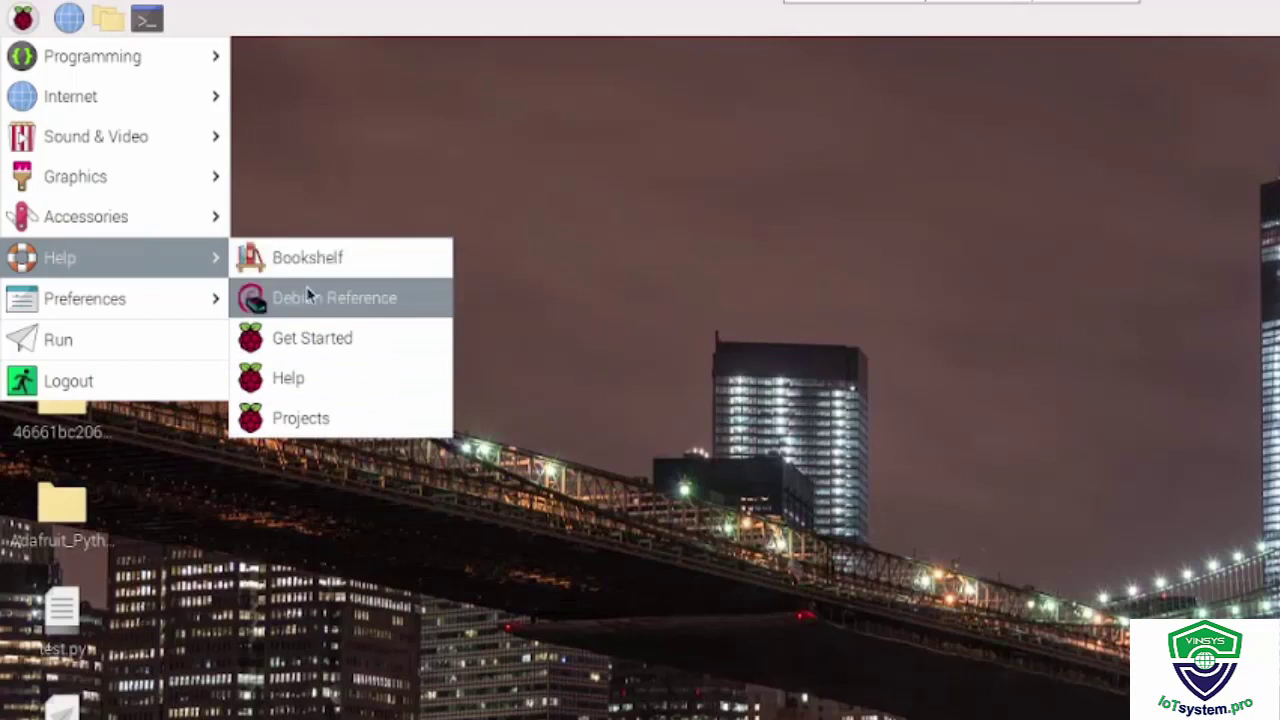
mouse_move(115, 298)
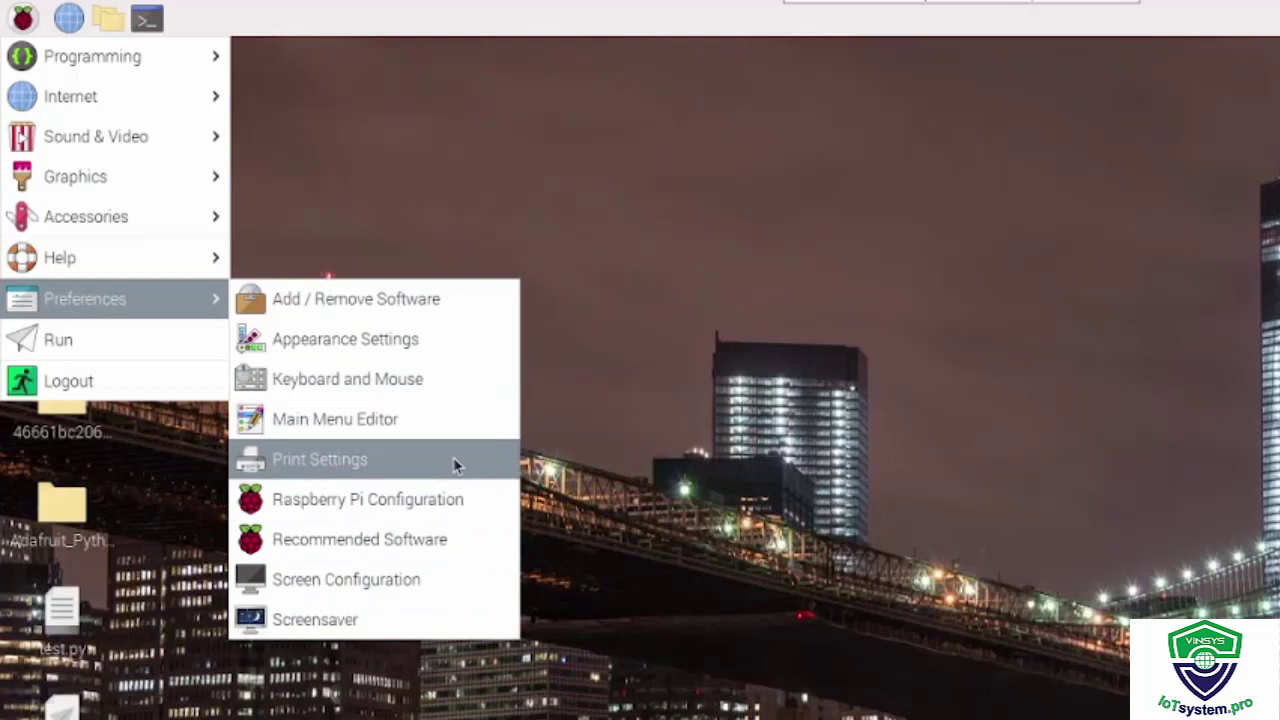
Open Raspberry Pi Configuration and view its System, Display and Interfaces tabs.
left_click(354, 499)
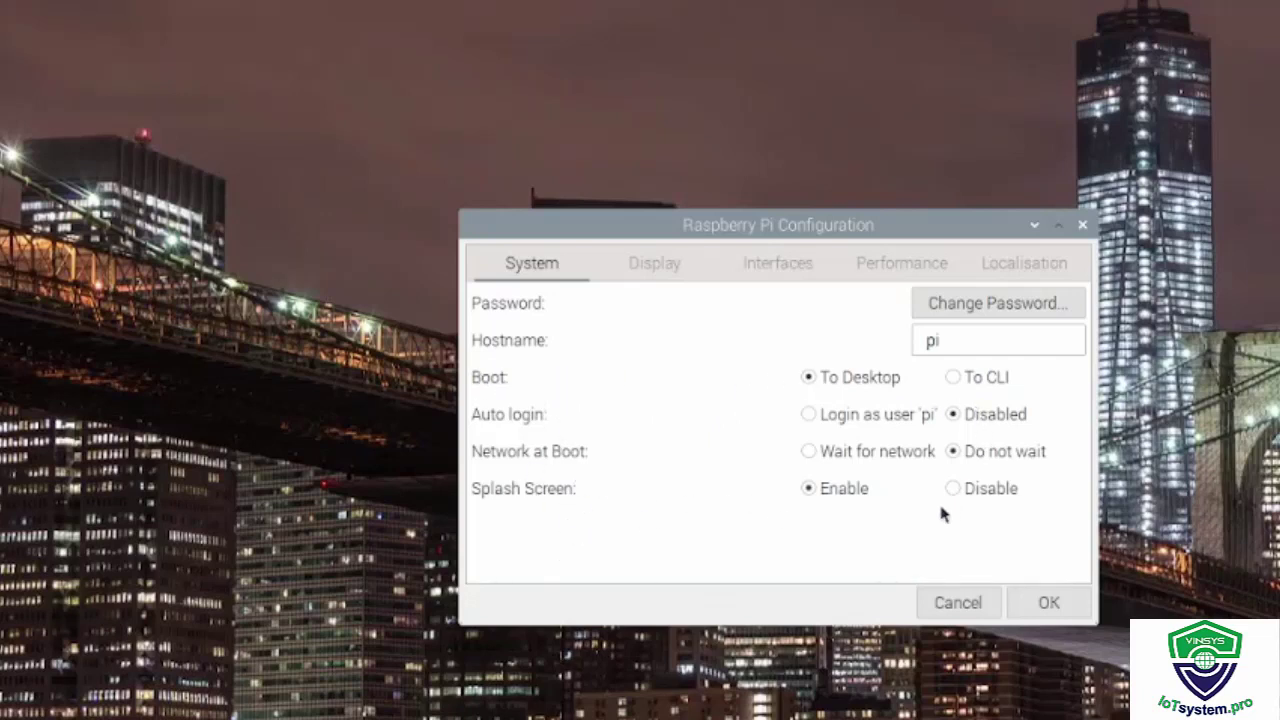
left_click(648, 265)
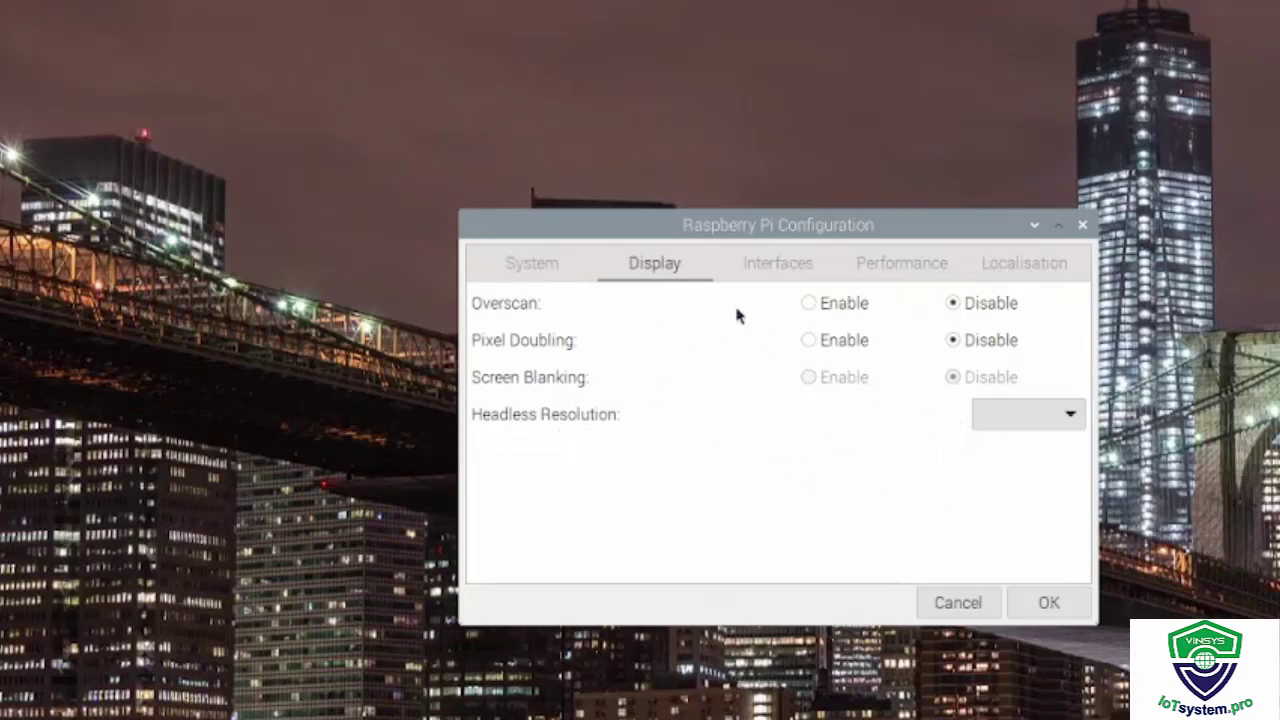
left_click(795, 262)
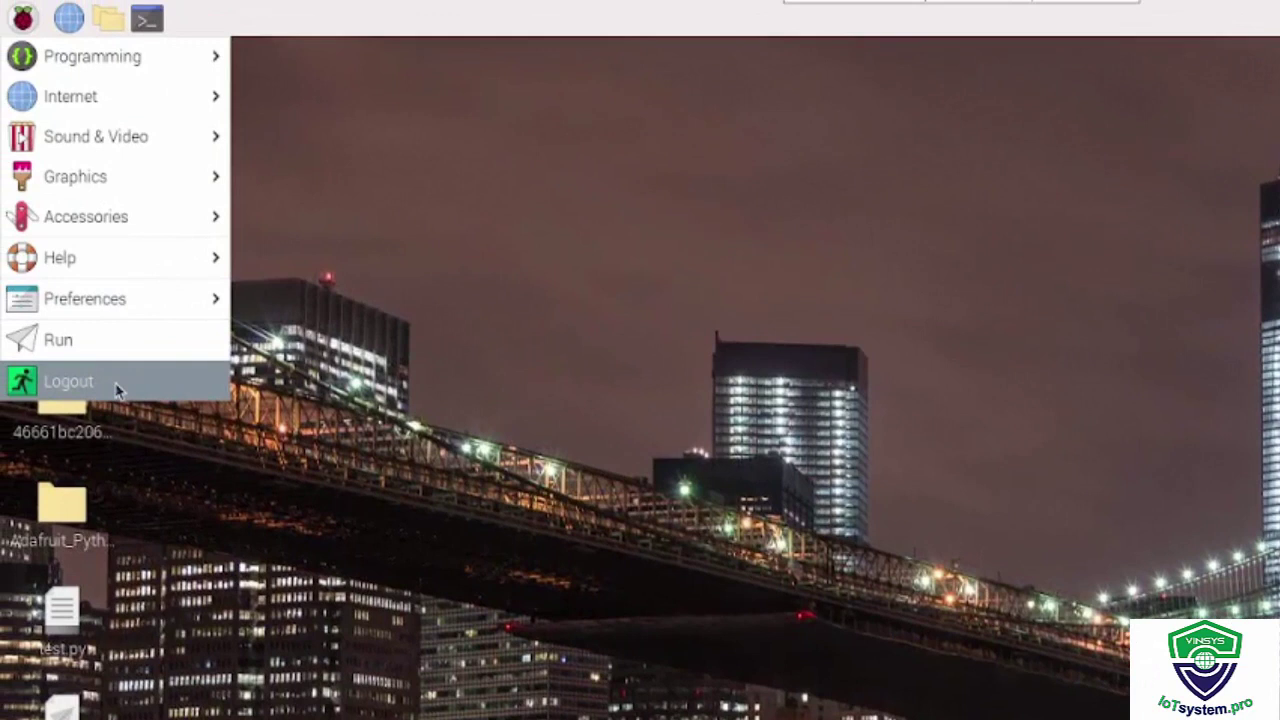
Open the Shutdown options dialog offering Shutdown, Reboot and Logout.
left_click(117, 389)
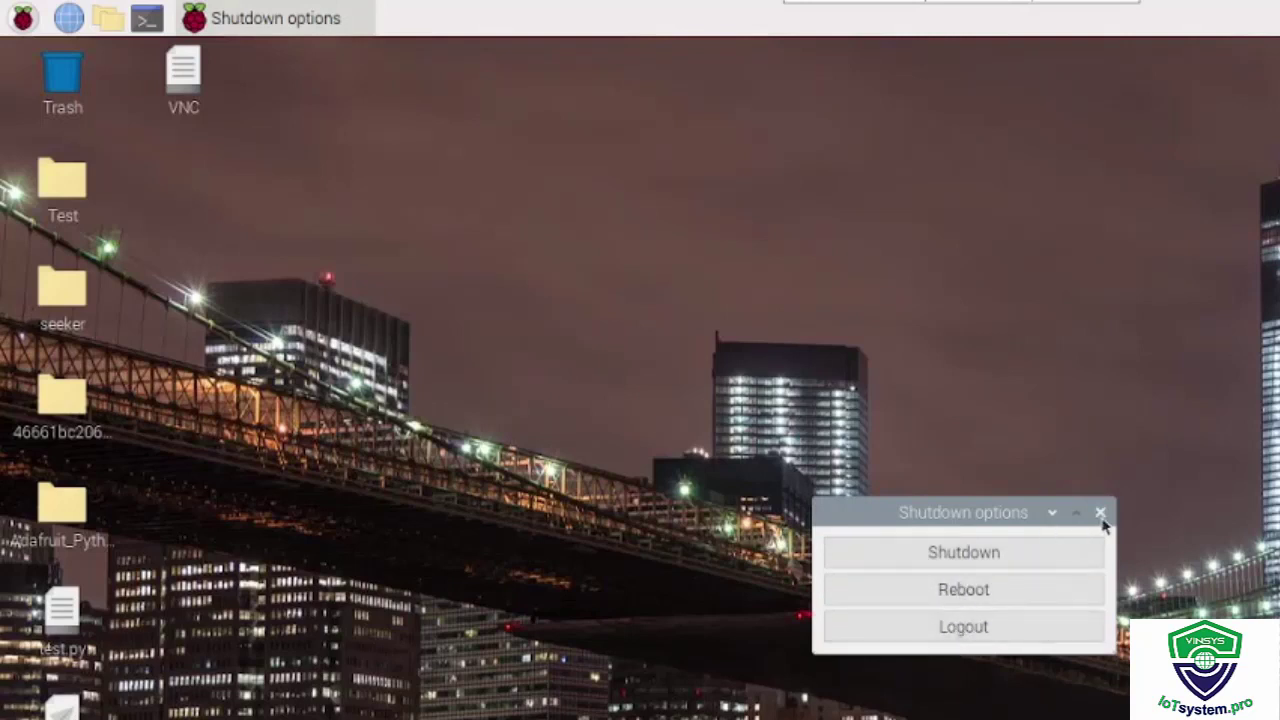
left_click(600, 345)
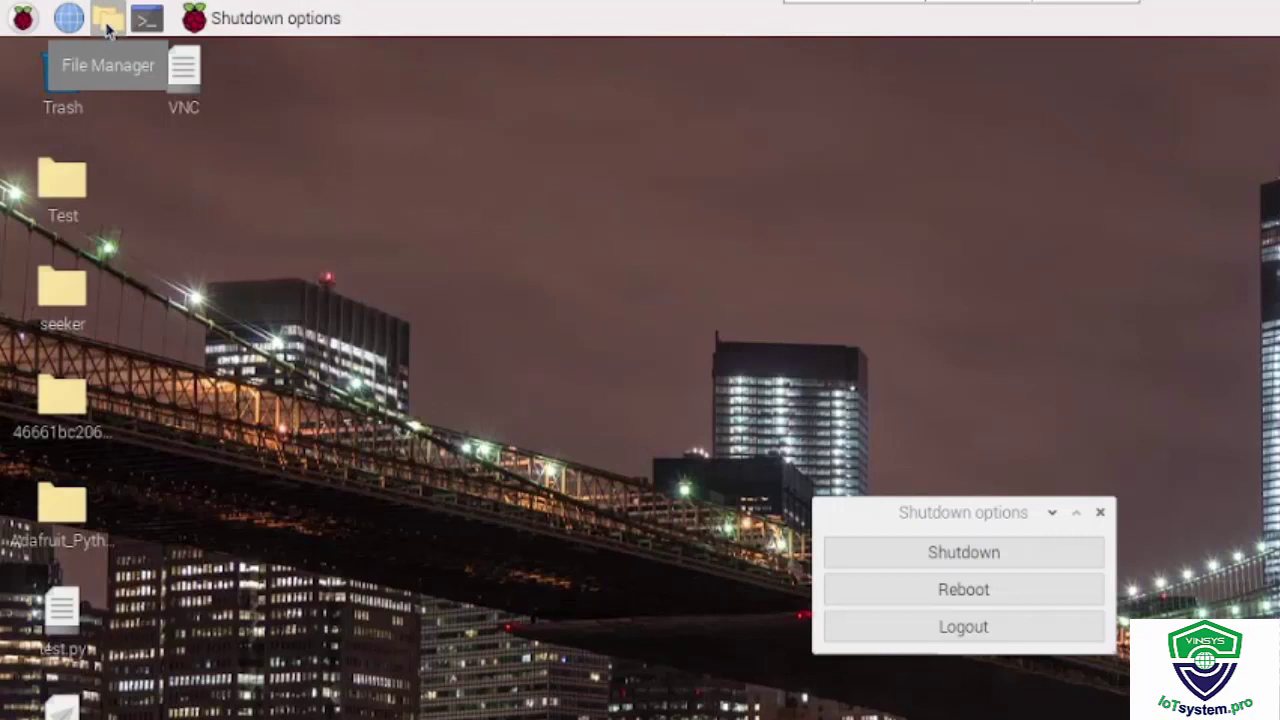
Open the file manager, dismiss Shutdown options, and expand the filesystem root.
left_click(107, 28)
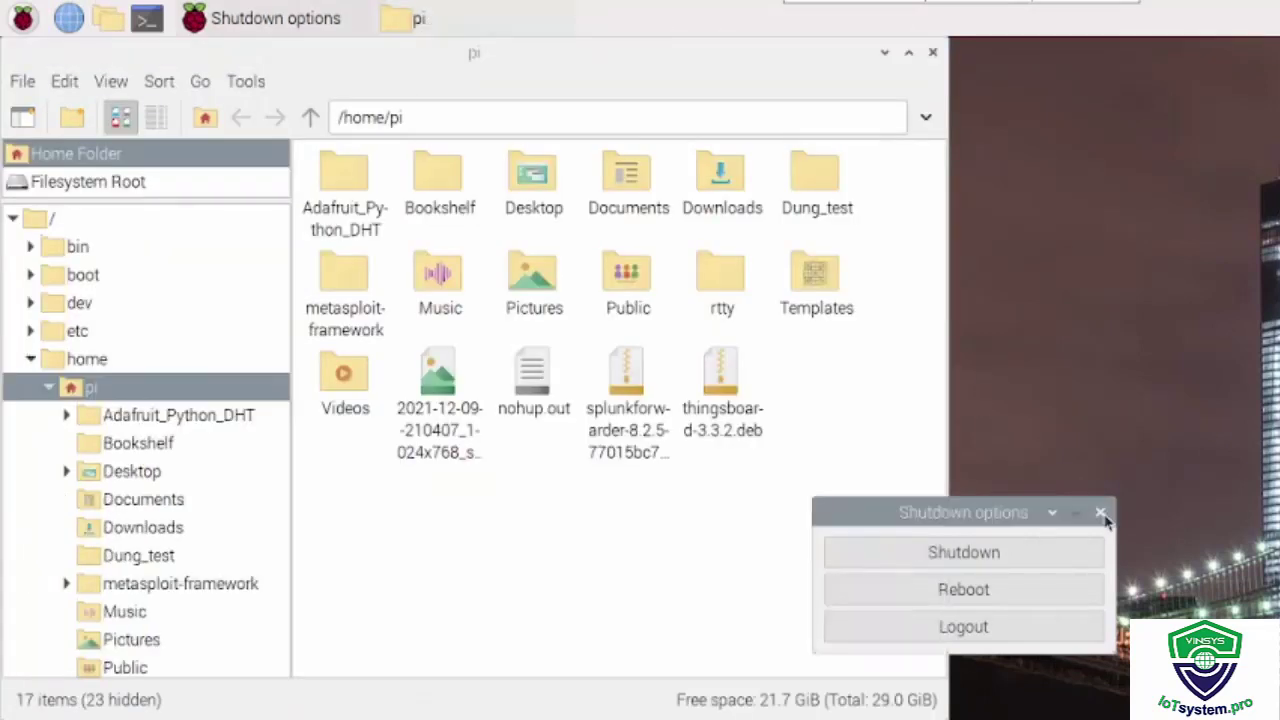
left_click(1101, 514)
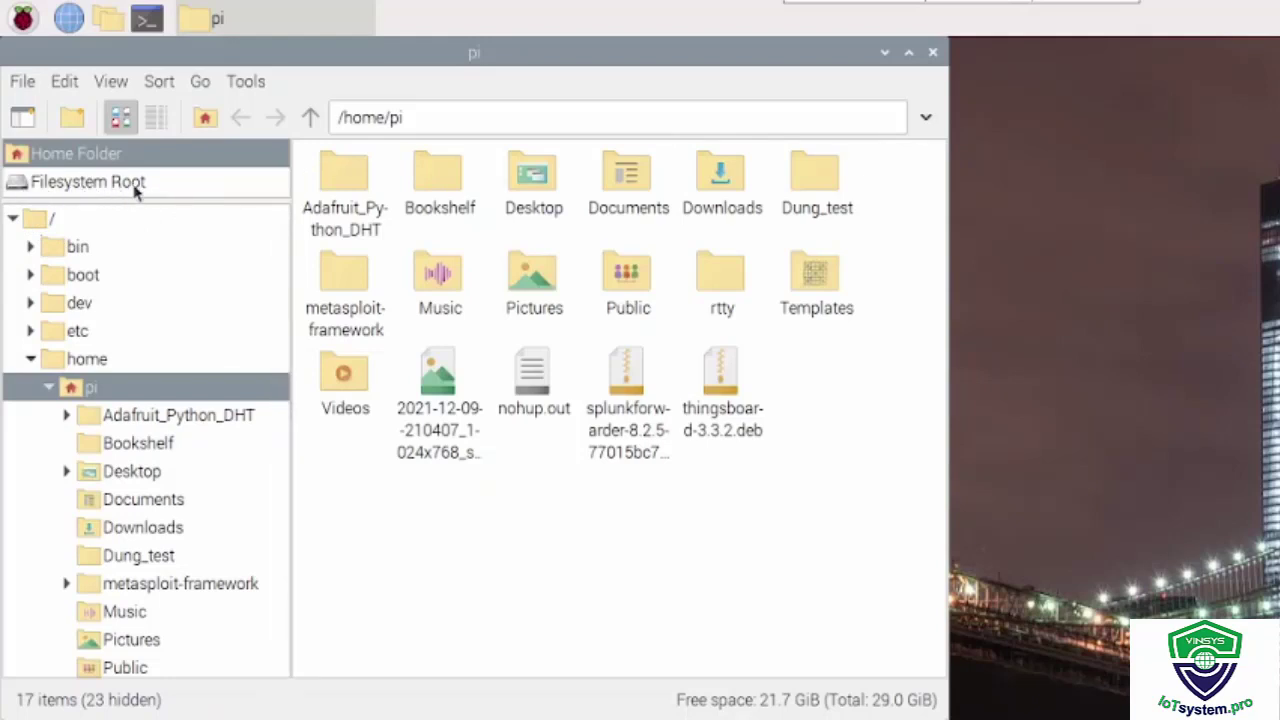
left_click(12, 218)
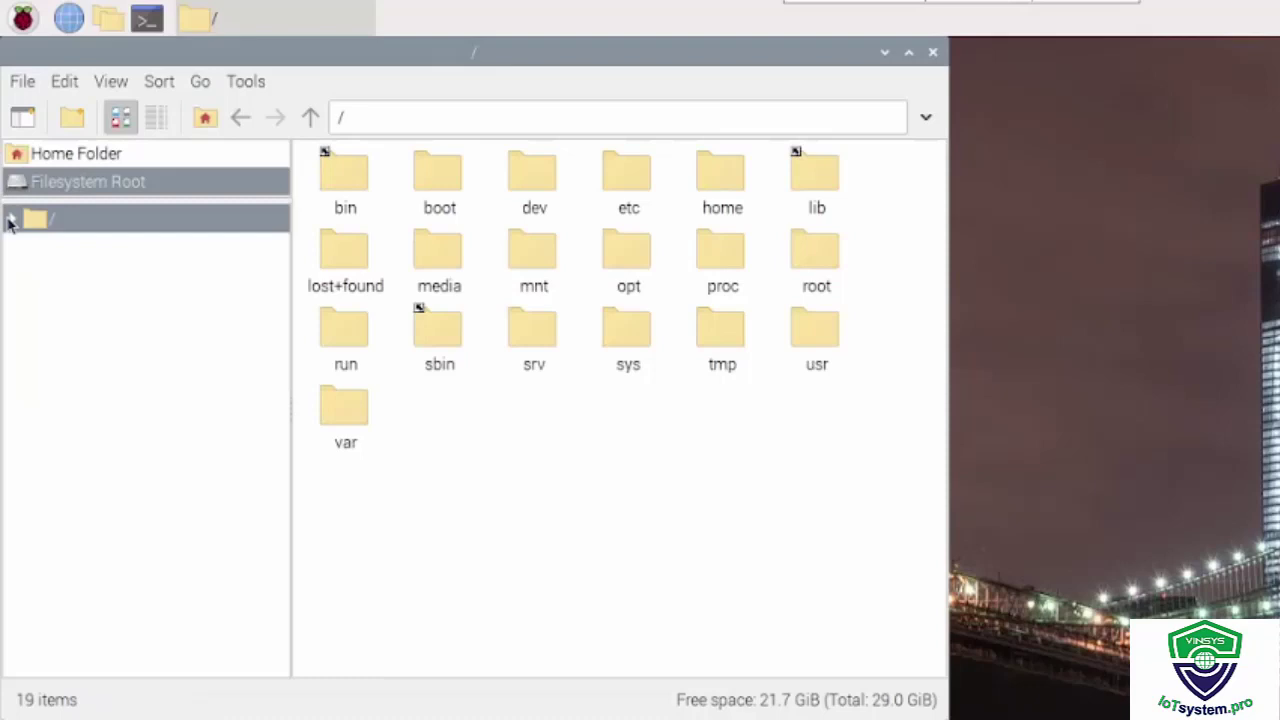
left_click(12, 219)
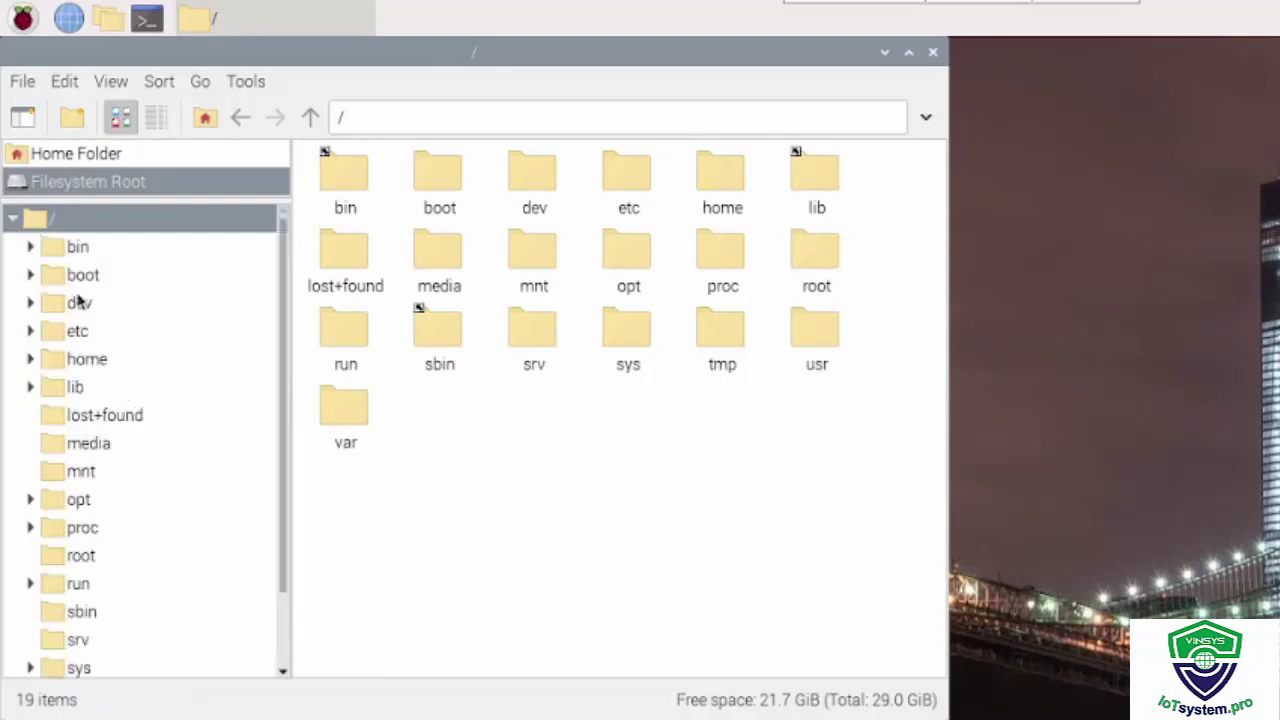
Browse into the home folder and then the pi user folder.
left_click(722, 195)
double_click(722, 195)
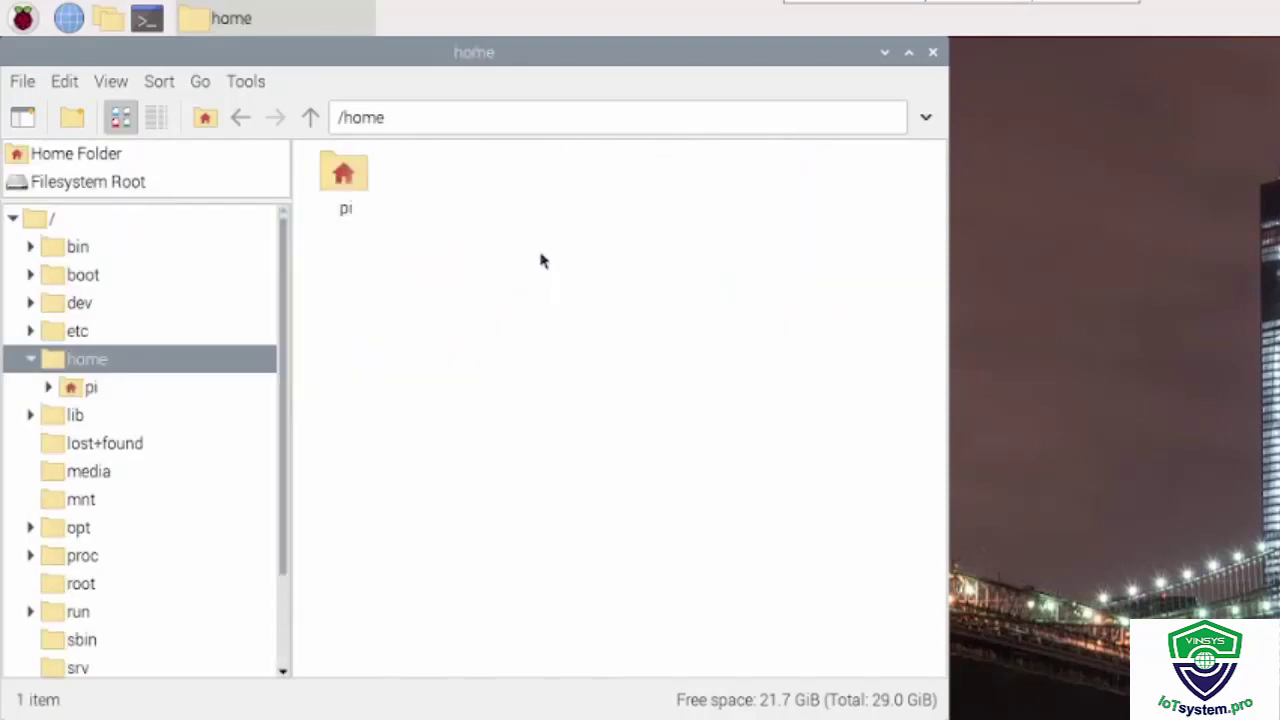
double_click(348, 176)
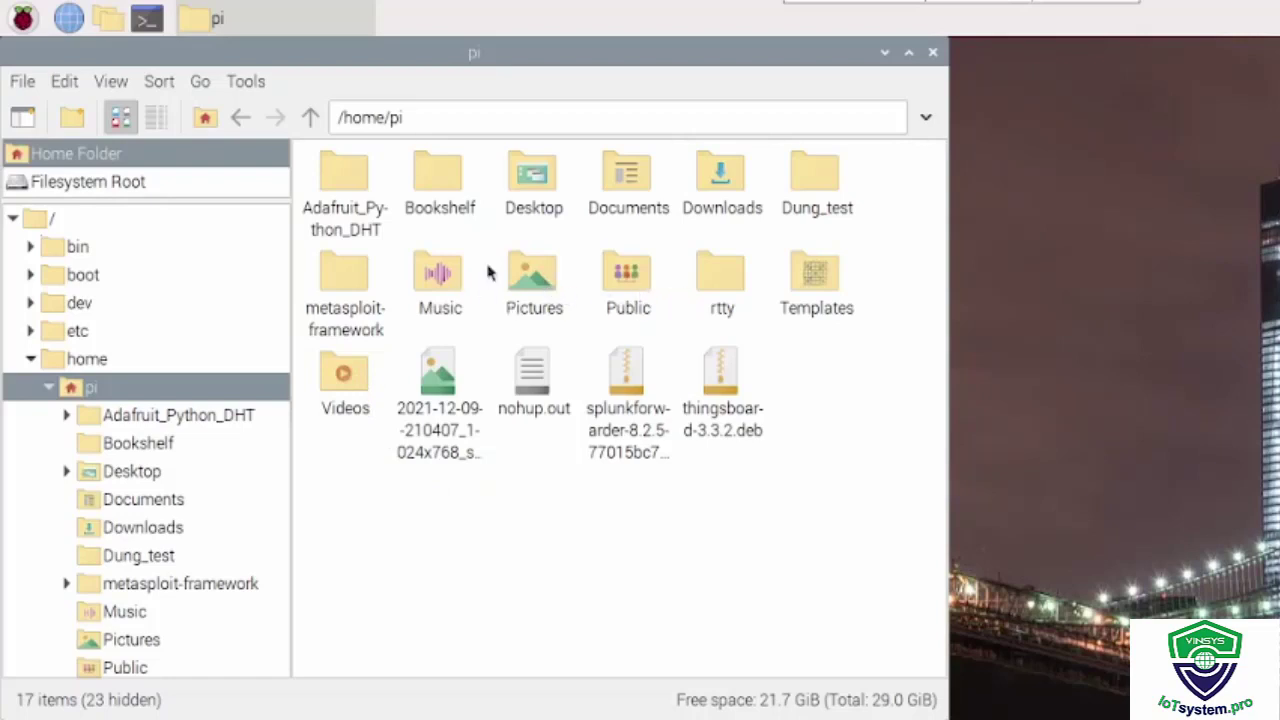
mouse_move(90, 378)
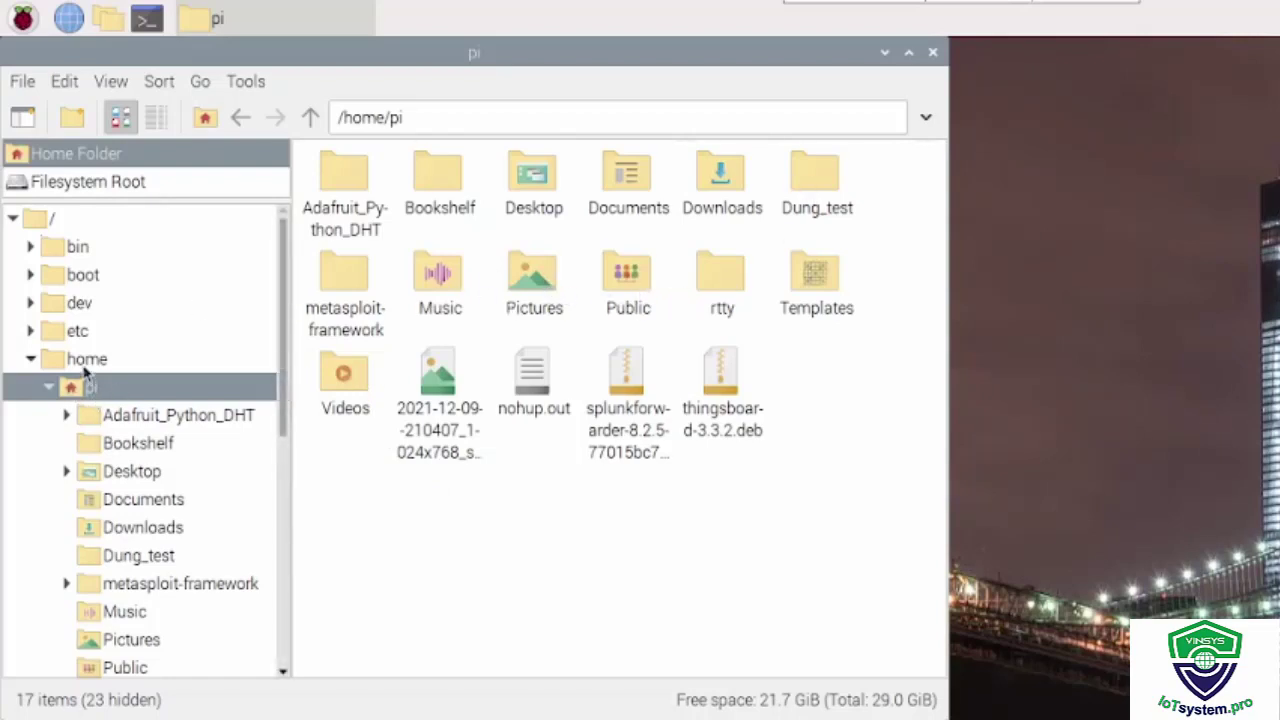
left_click(31, 359)
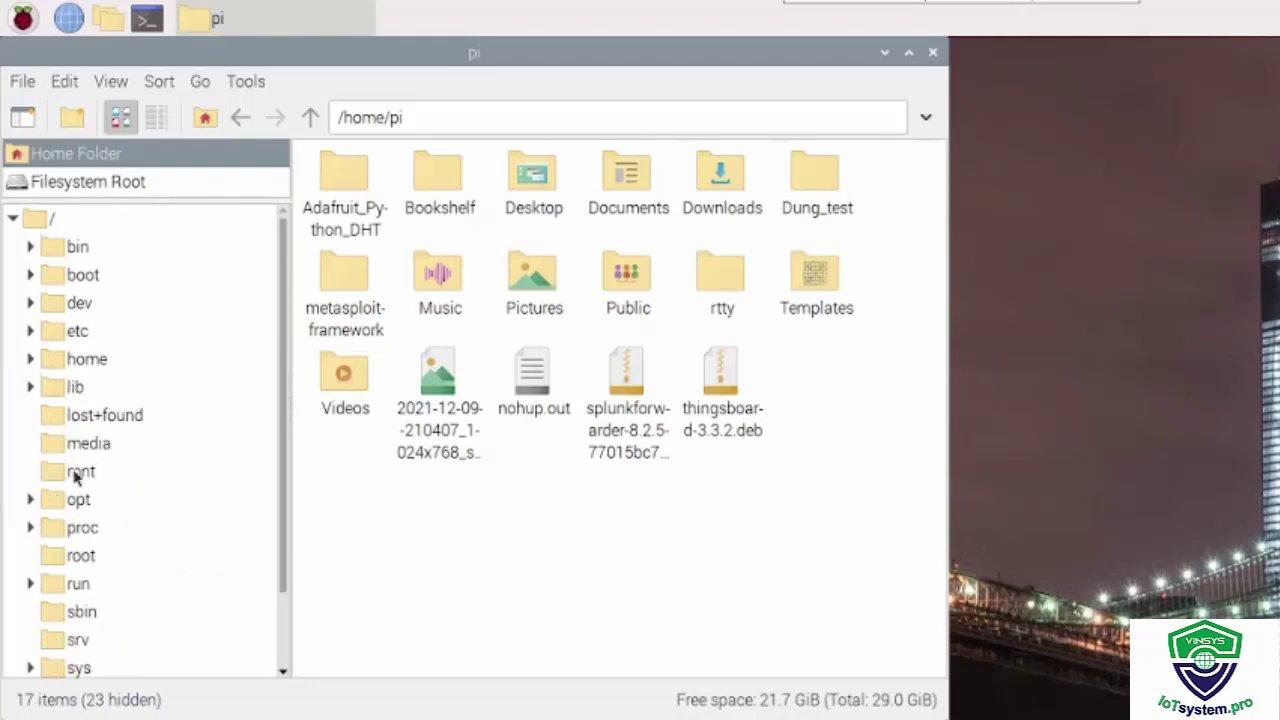
scroll(151, 571, "down", 2)
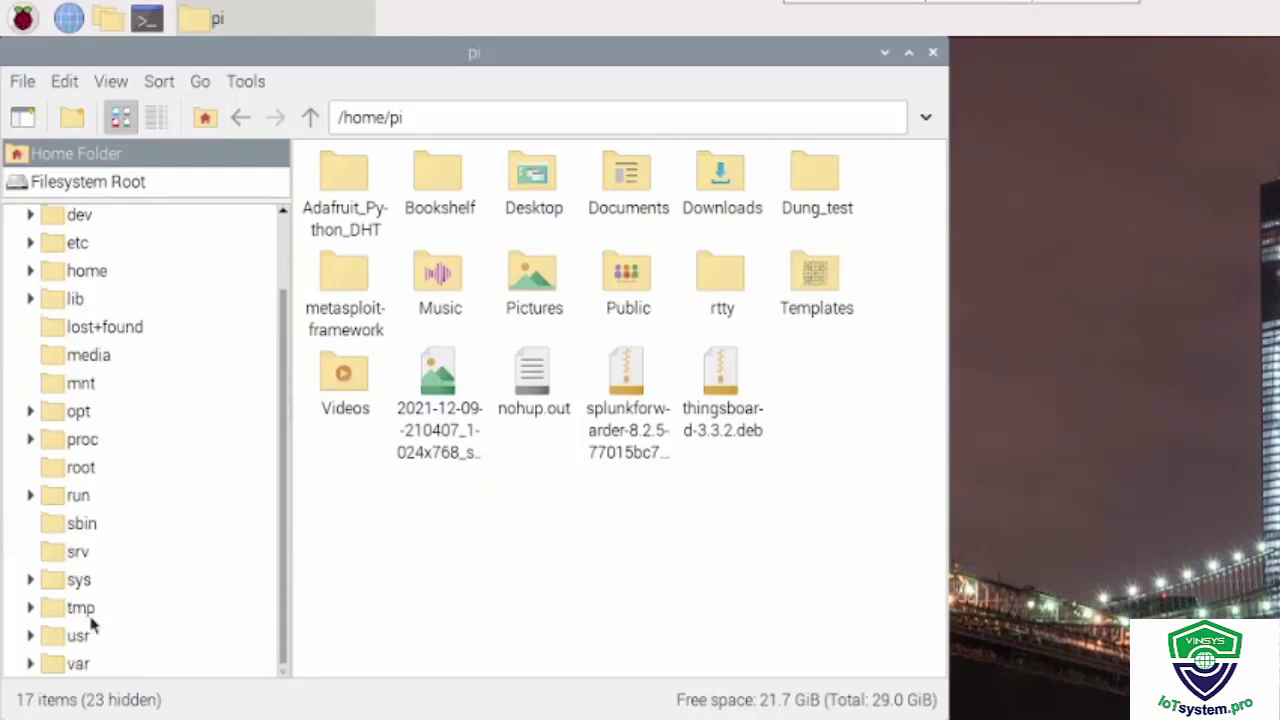
scroll(103, 418, "up", 2)
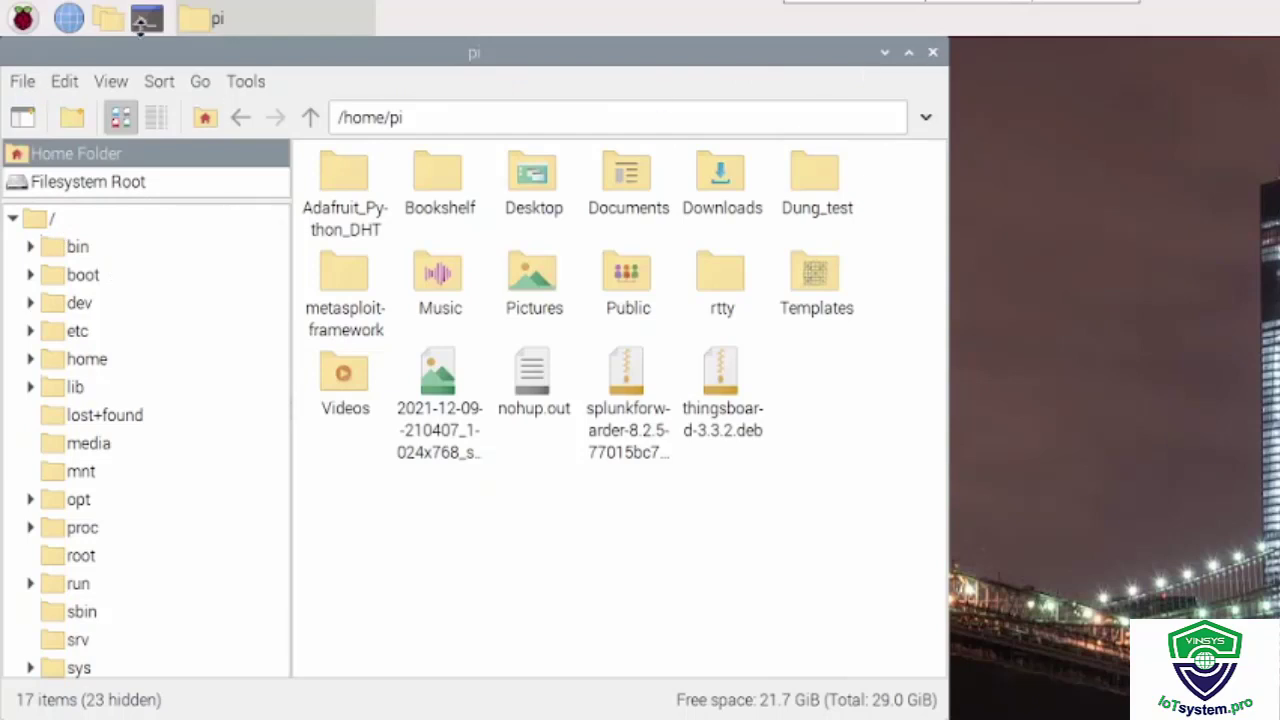
Open LXTerminal, move it beside the file manager, and start a fresh prompt line.
left_click(148, 30)
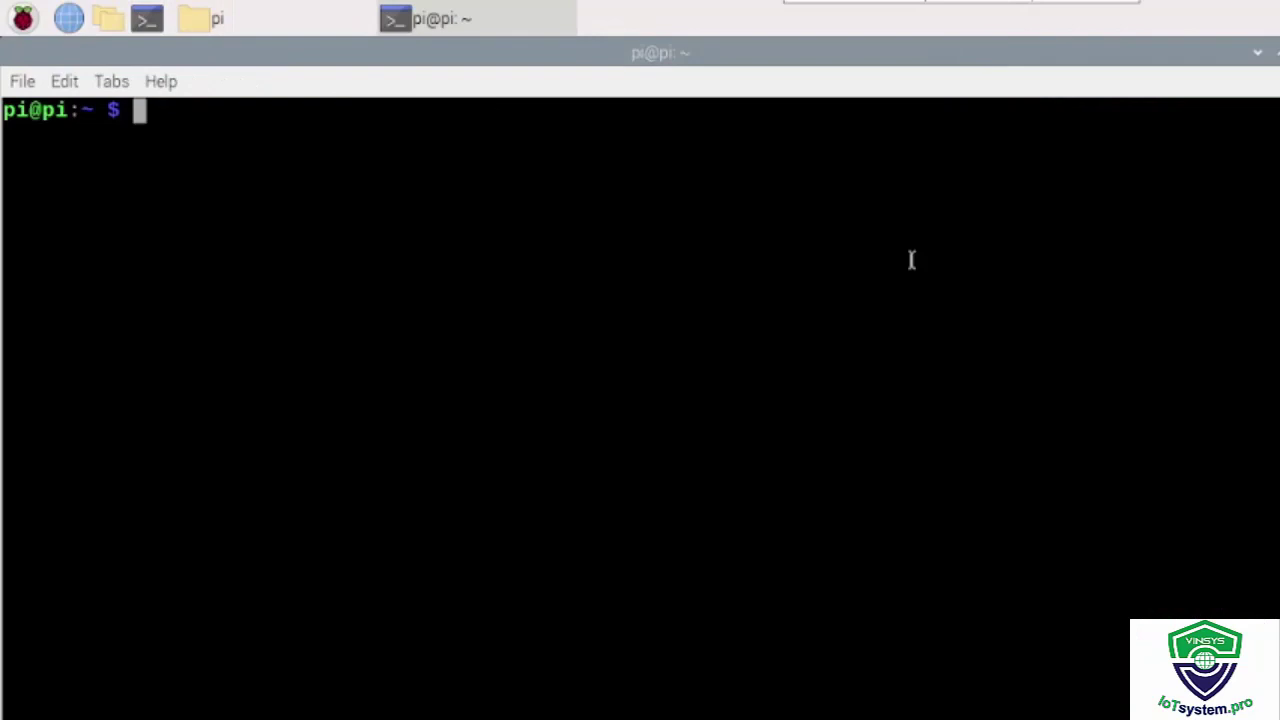
mouse_move(298, 56)
left_mouse_down()
mouse_move(624, 147)
mouse_move(590, 100)
left_mouse_up()
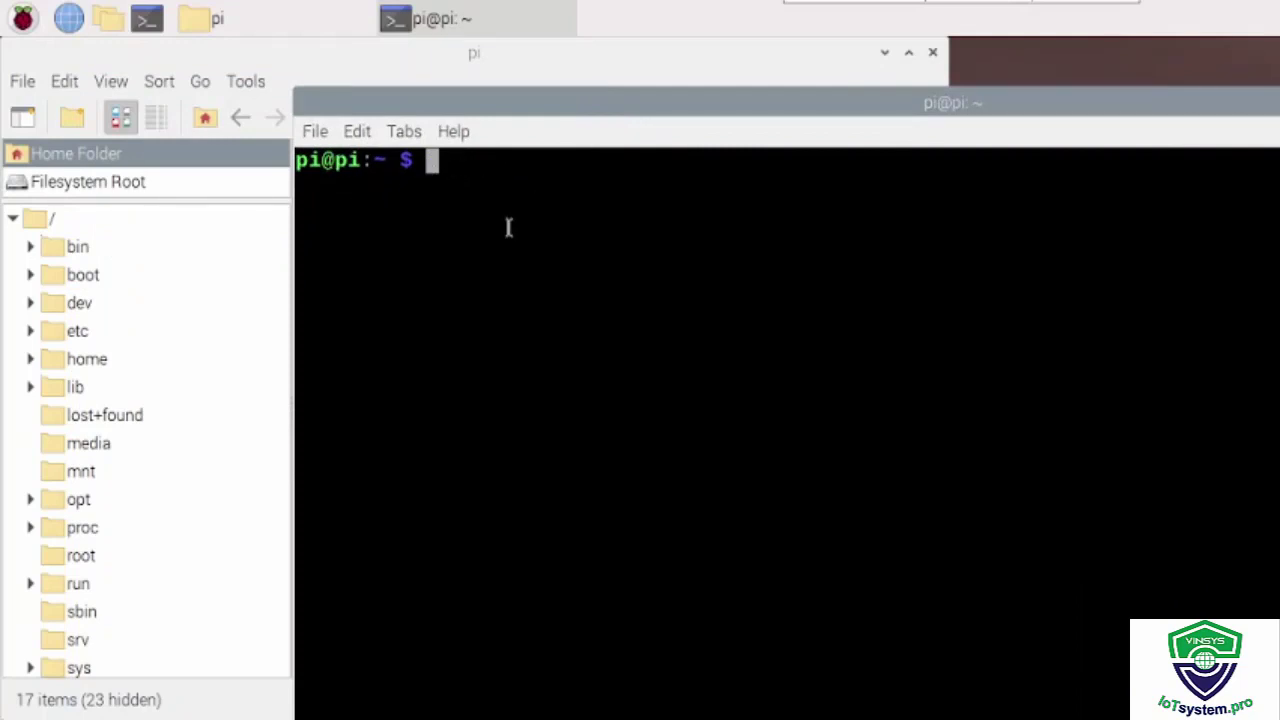
left_click_drag(374, 162, 350, 166)
left_click(605, 177)
key("Return")
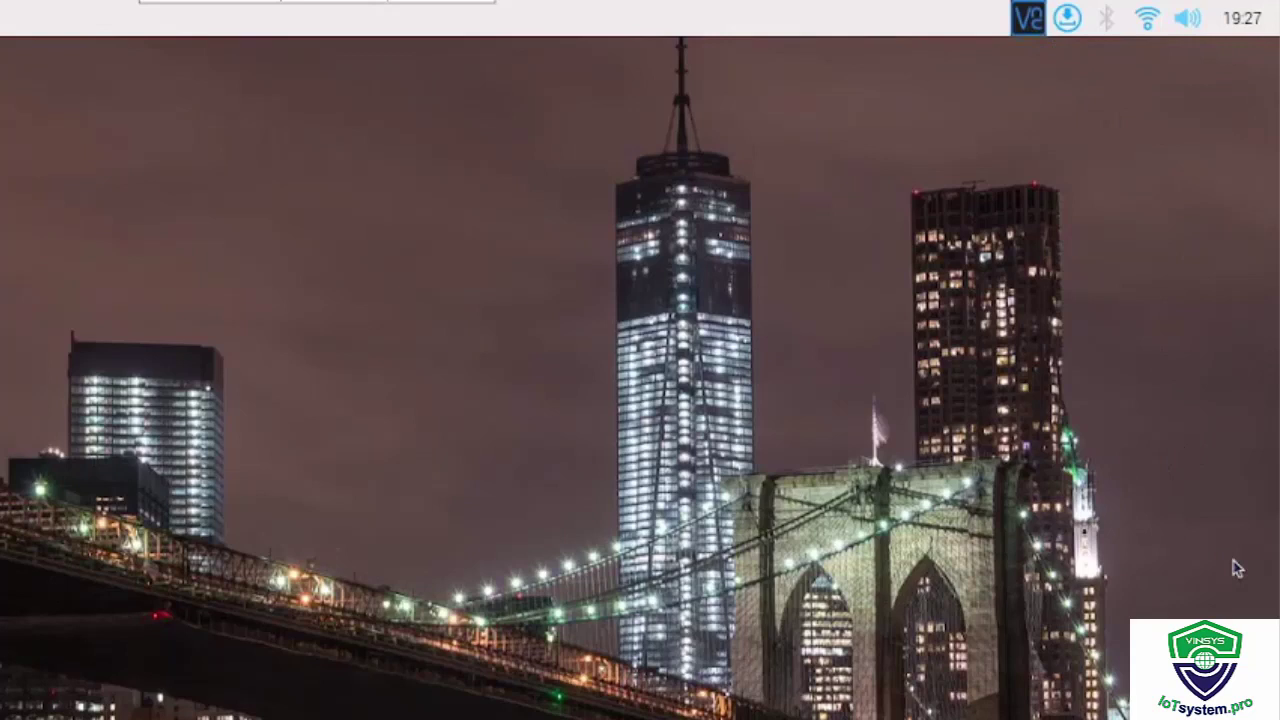
left_click(1147, 20)
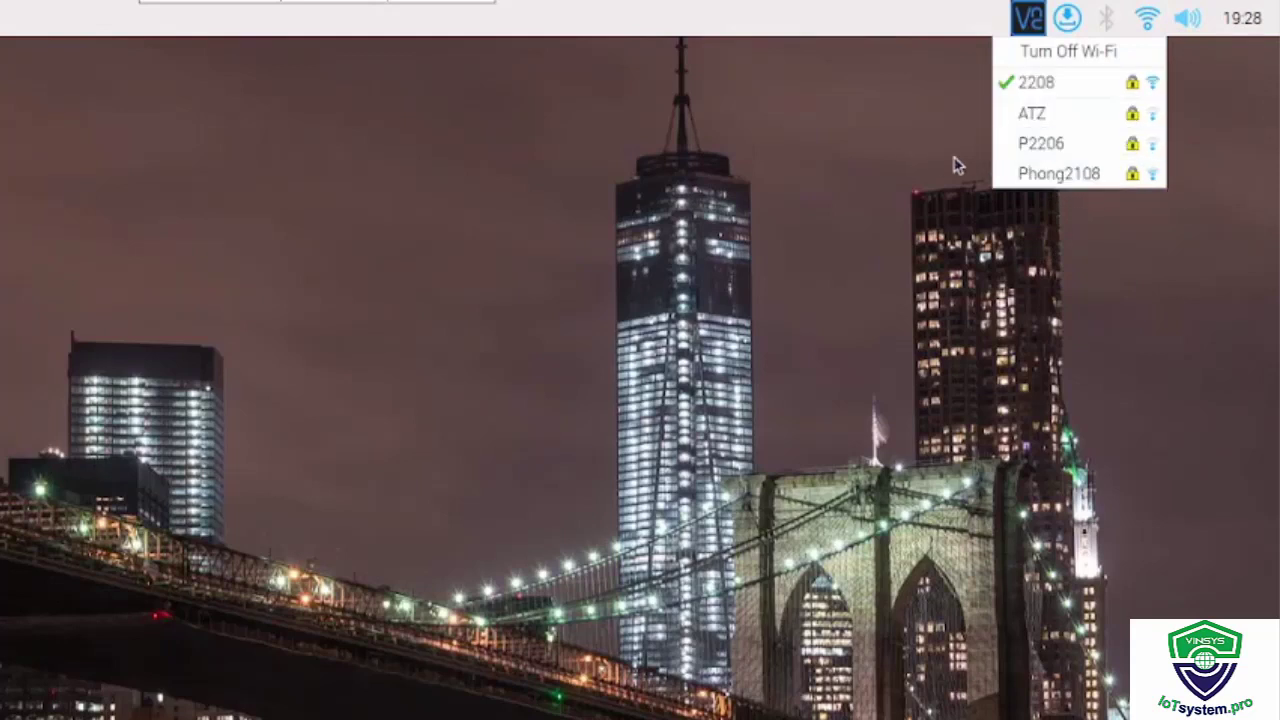
left_click(900, 173)
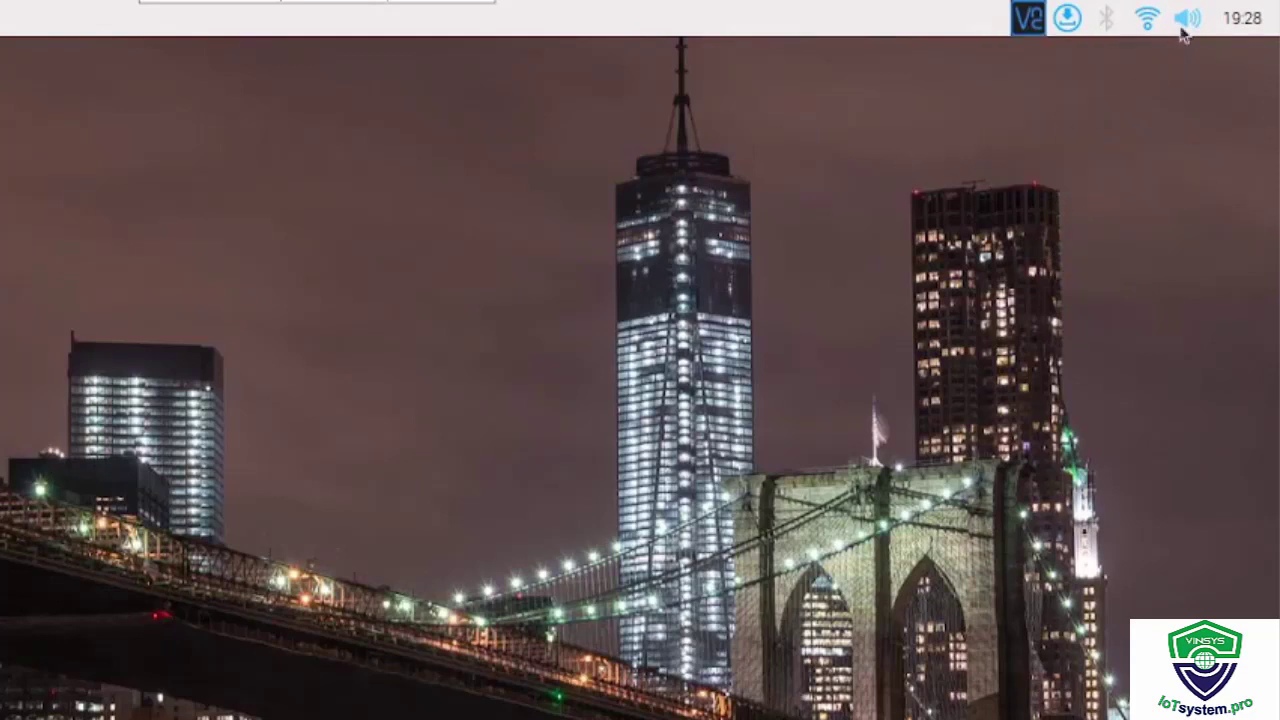